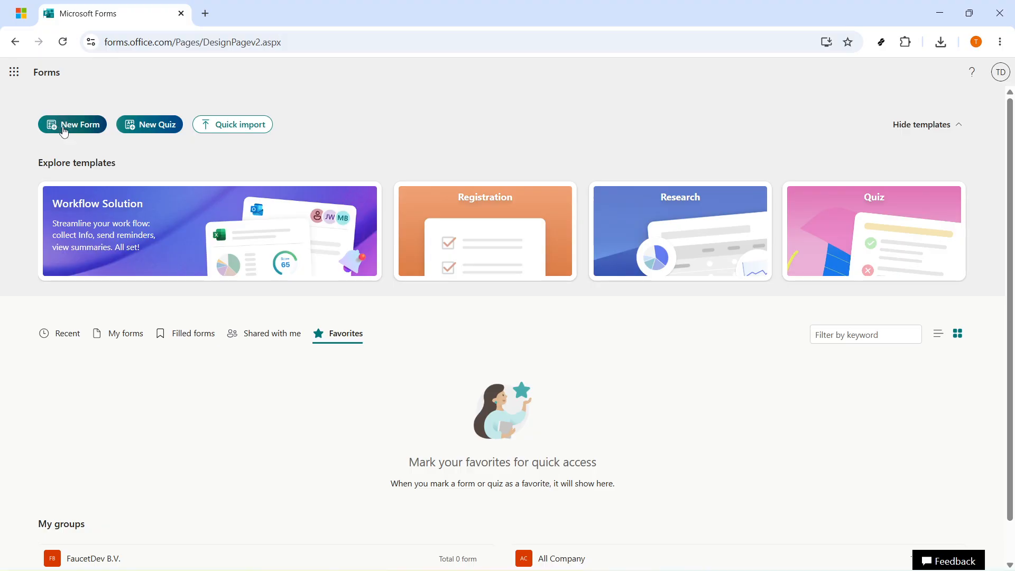
- Create a new blank form with the work account and title it Customer Feedback Survey
left_click(80, 126)
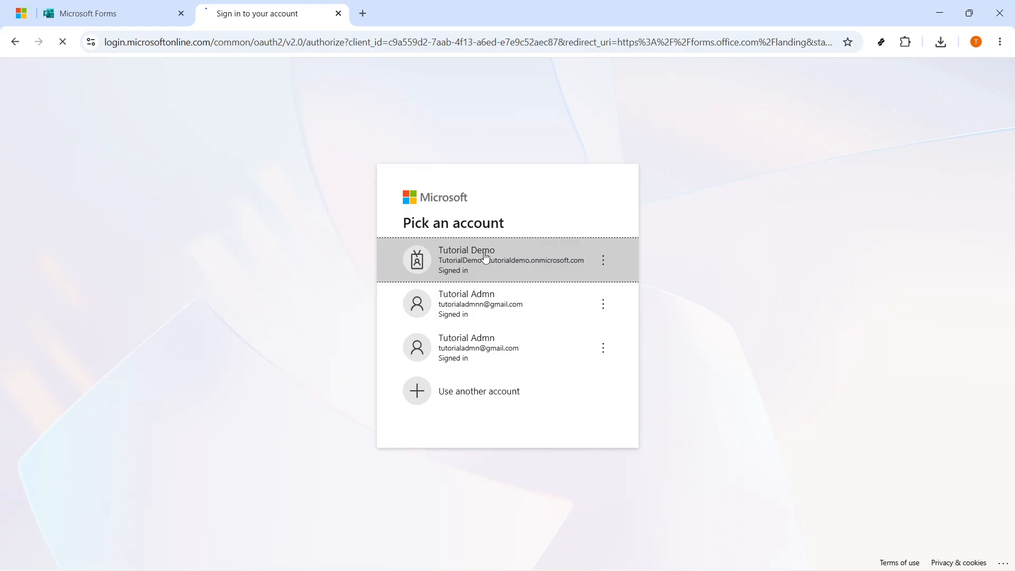
left_click(447, 248)
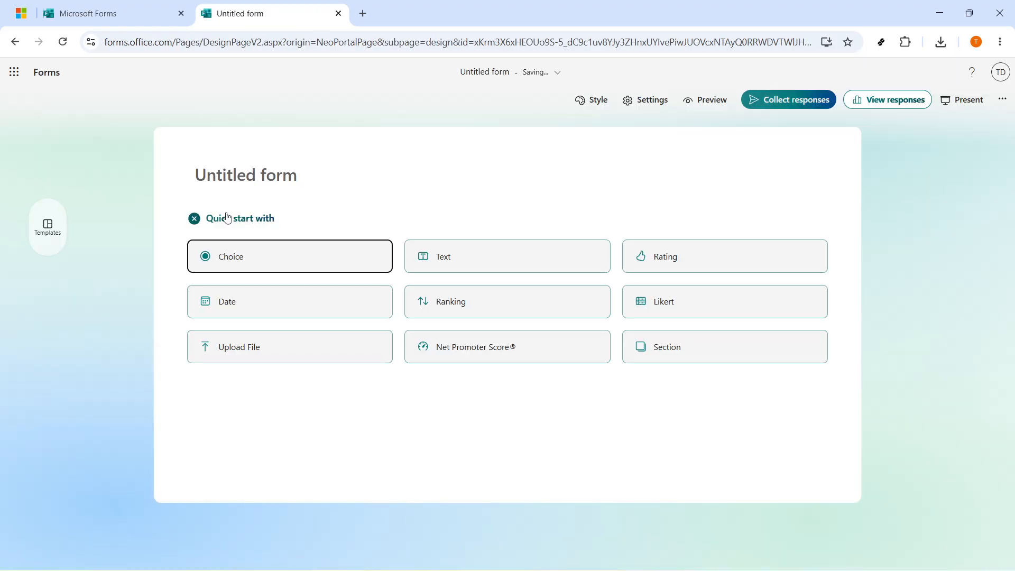
left_click(263, 176)
type("C")
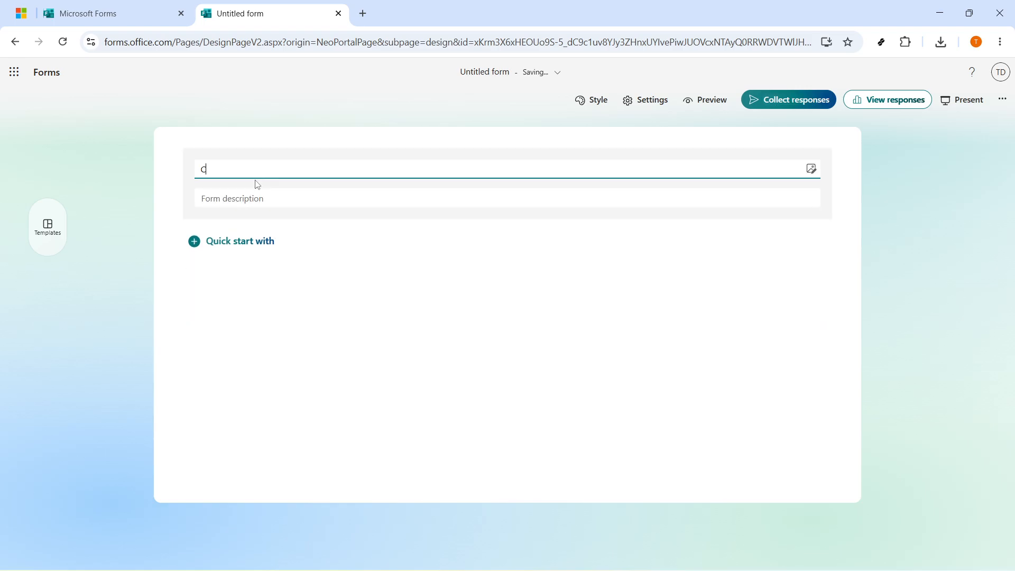
type("ustomer Feedback Survey")
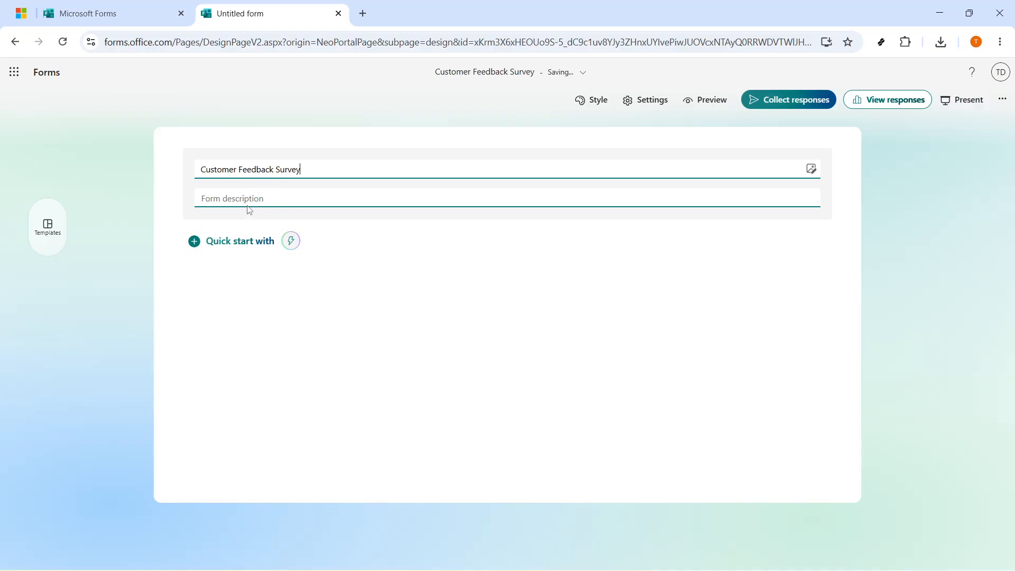
- Paste the form description "Please answer based on your most recent visit. We use these answers to plan service improvements."
left_click(241, 198)
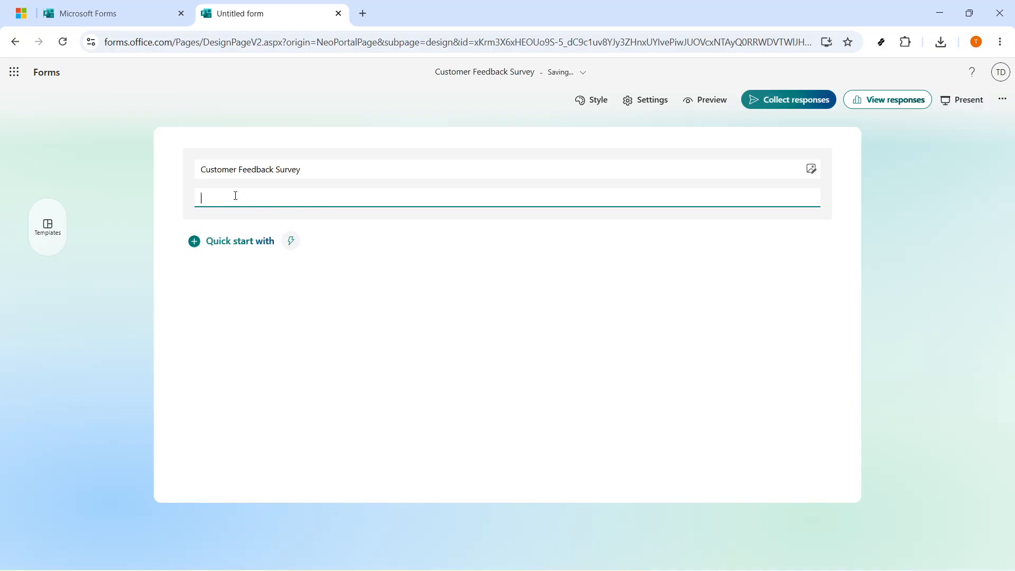
type("Please answer based on your most recent visit. We use these answers to plan service improvements.")
left_click_drag(577, 199, 192, 218)
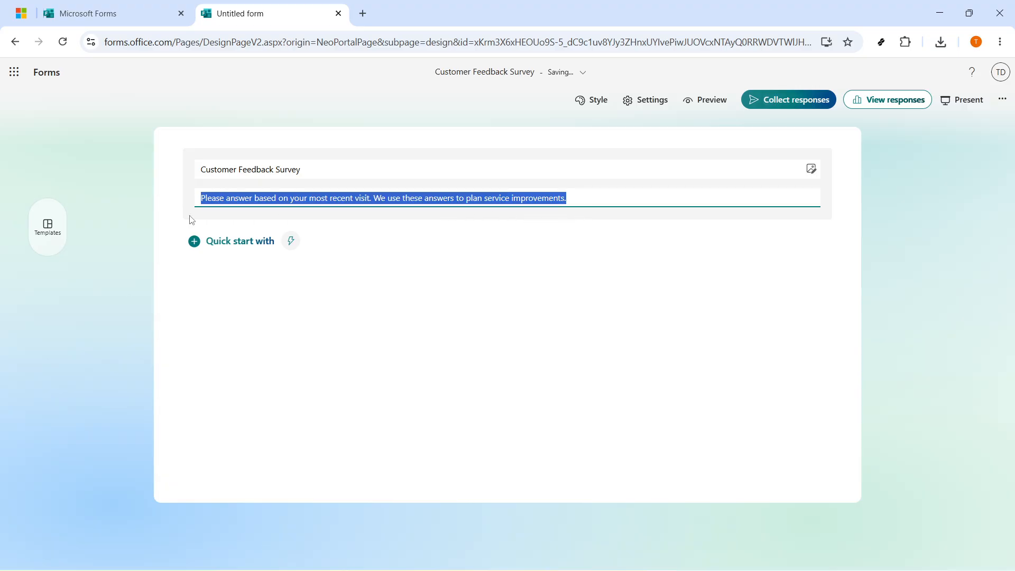
key("alt+Tab")
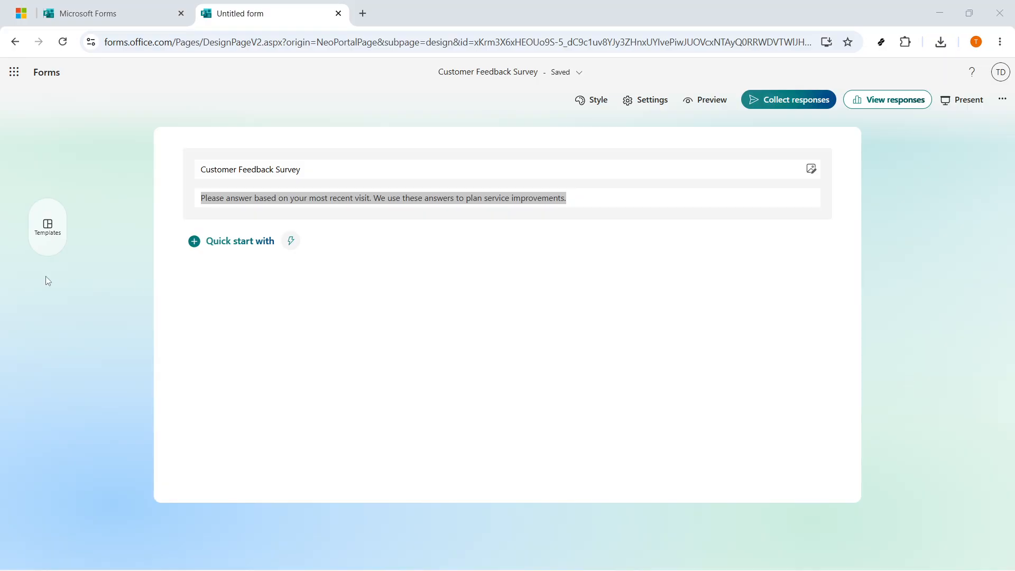
- Add a Text question asking "What should we improve next quarter?"
left_click(250, 245)
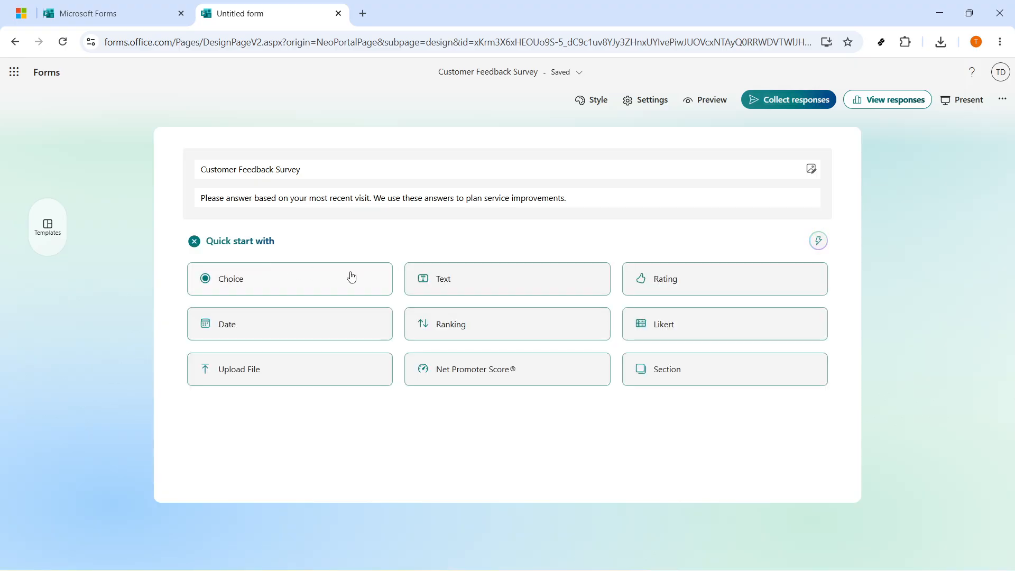
left_click(471, 276)
type("W")
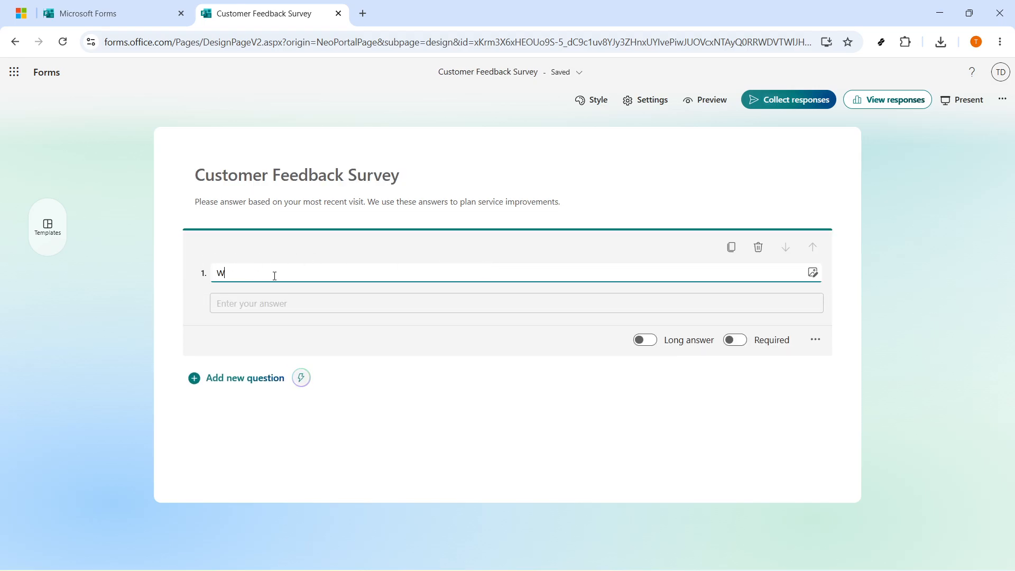
type("hat should we improve next q")
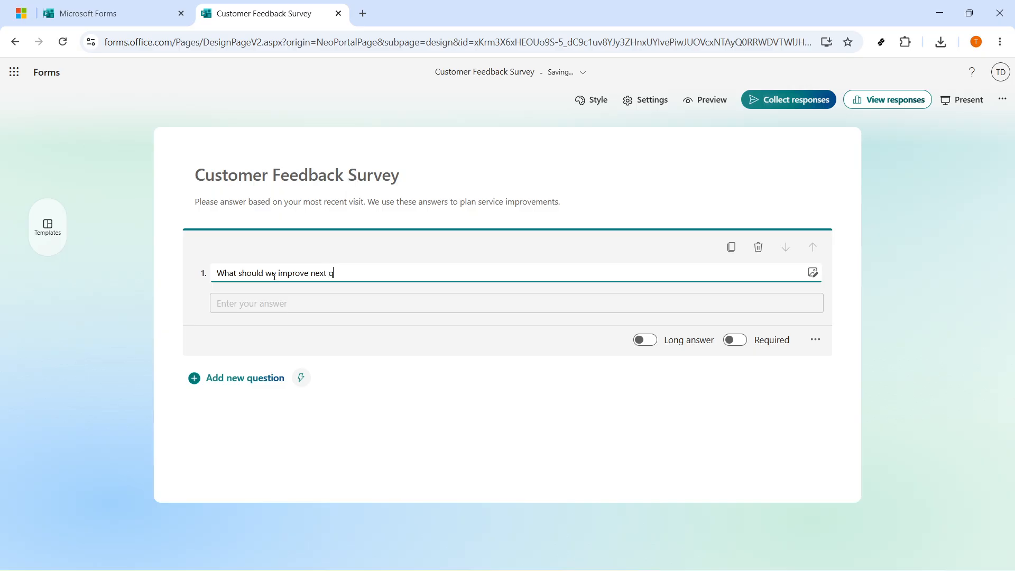
type("uarter?")
key("ctrl+a")
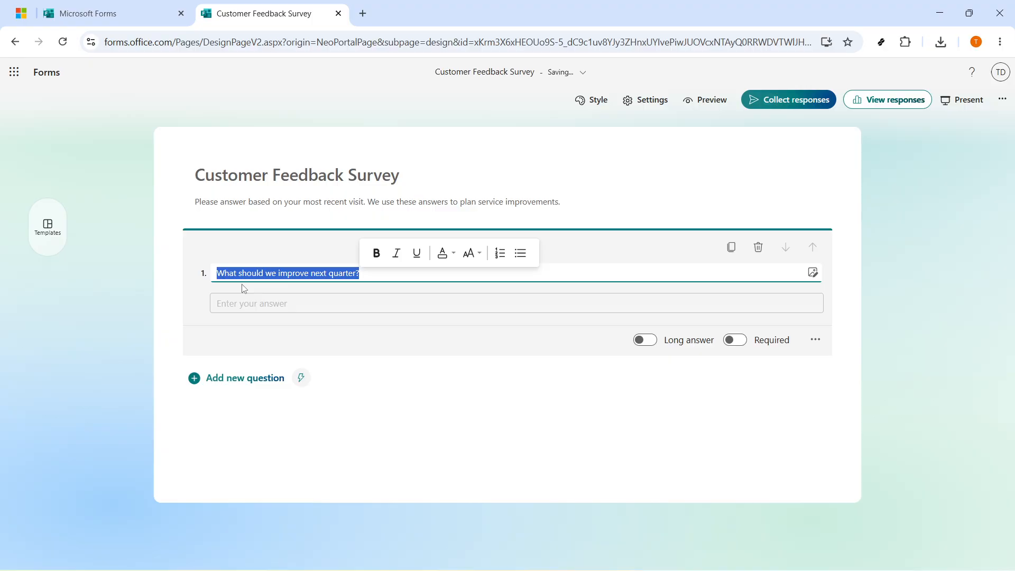
left_click(360, 273)
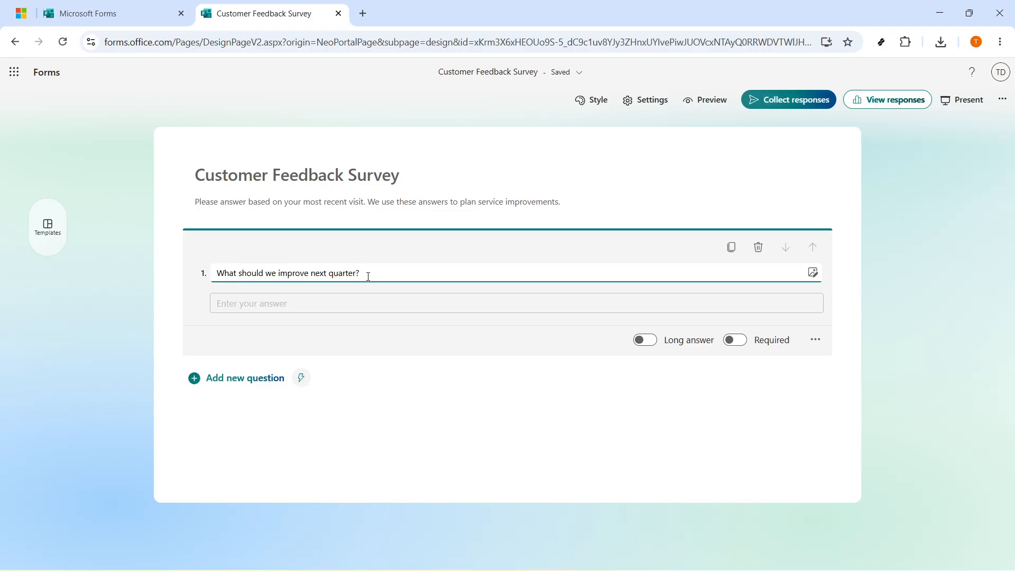
- Set the form title's font size to Large
left_click(409, 175)
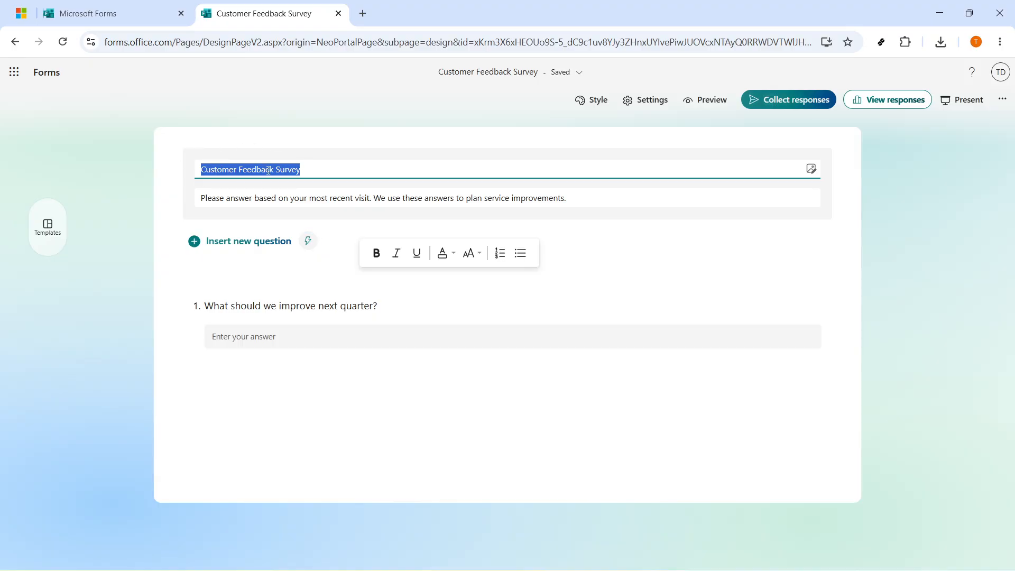
left_click_drag(315, 169, 185, 168)
left_click(184, 168)
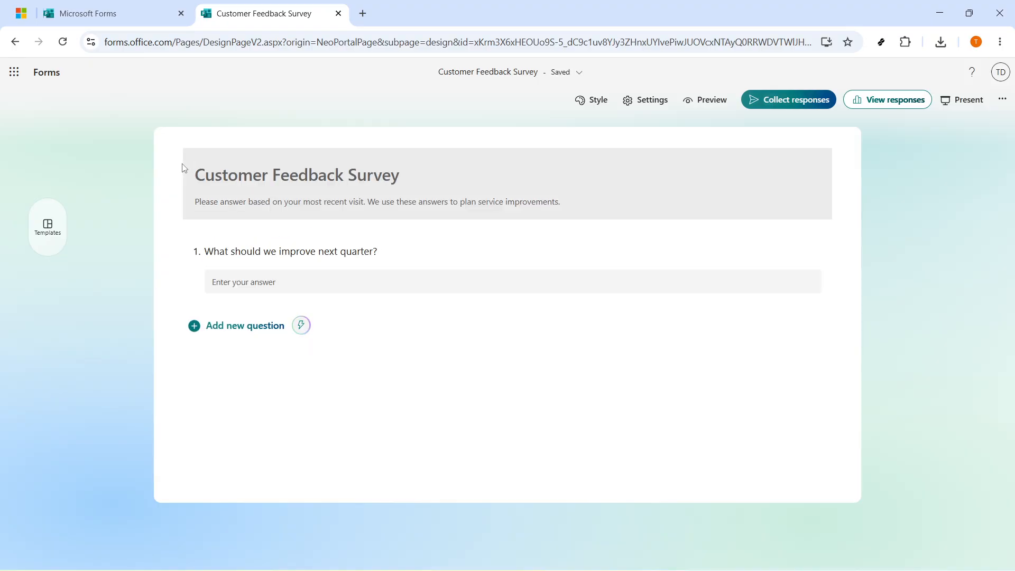
left_click(385, 172)
left_click(329, 166)
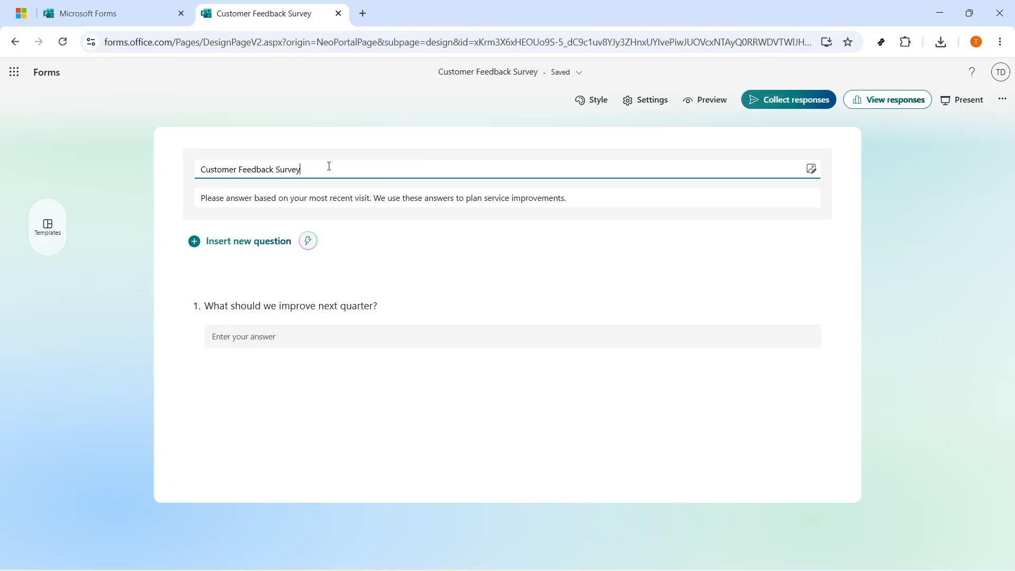
key("ctrl+a")
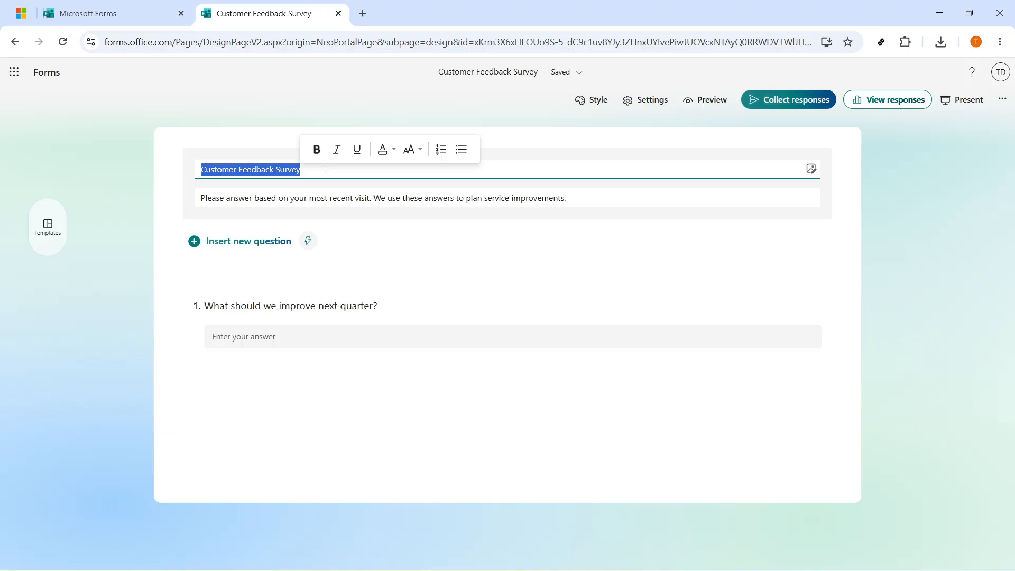
left_click(409, 153)
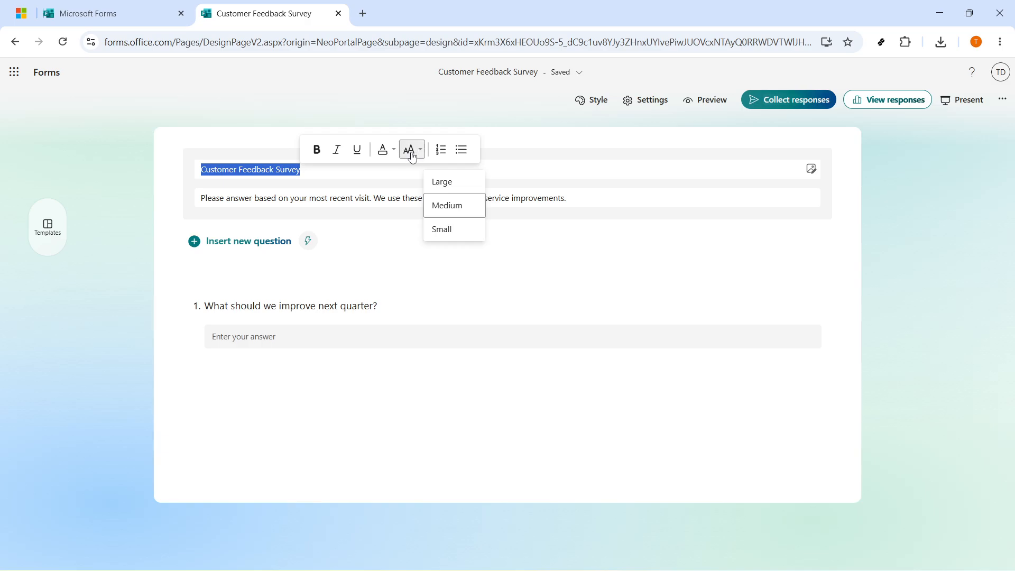
left_click(450, 184)
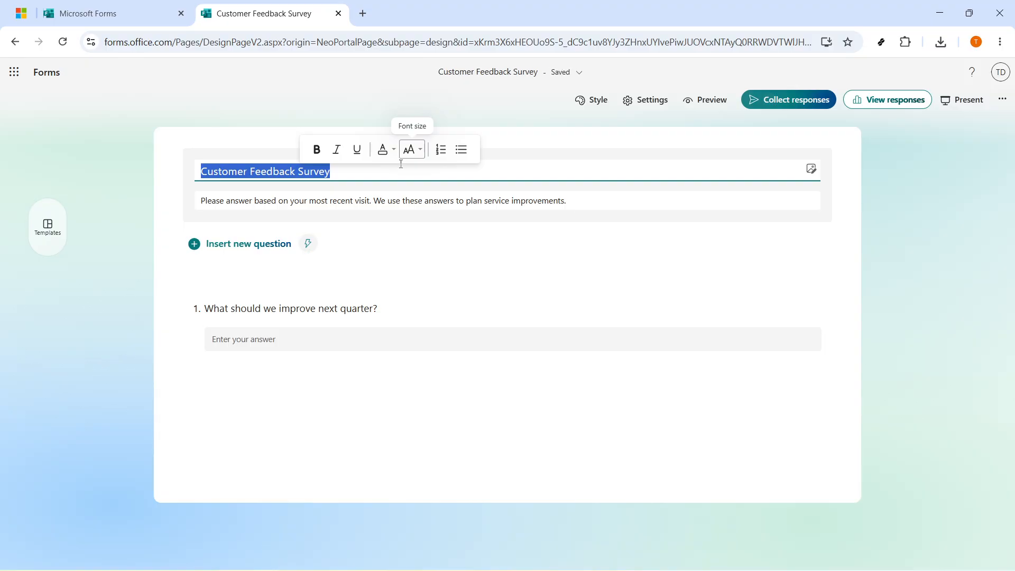
- Italicize "most recent visit" in the description and color it blue
triple_click(396, 204)
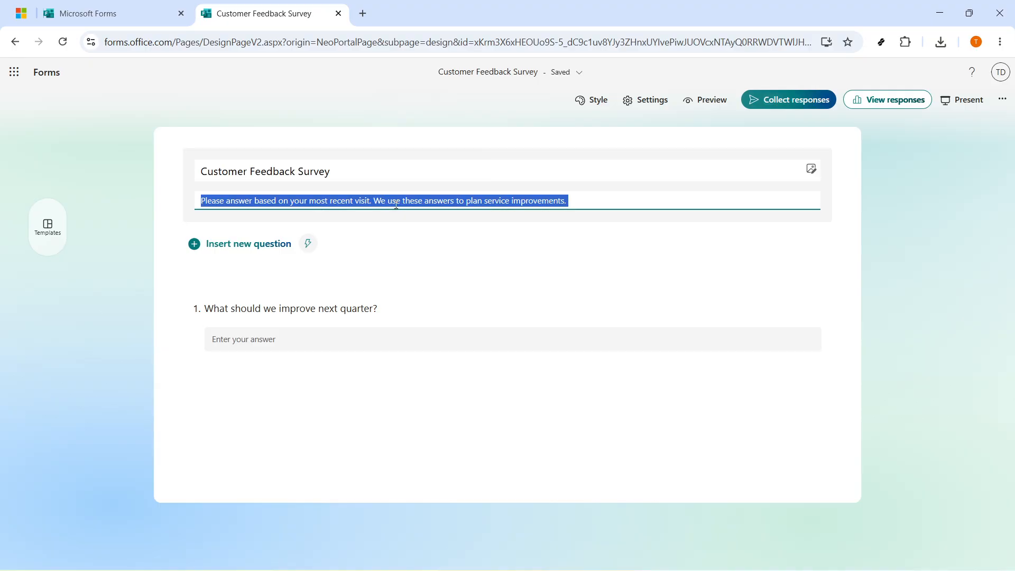
triple_click(439, 204)
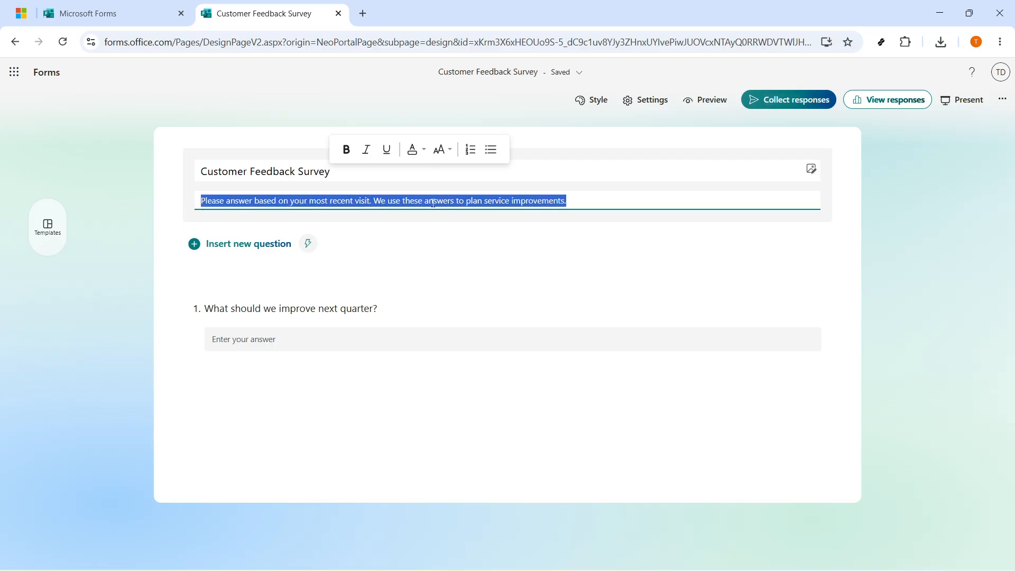
left_click(370, 199)
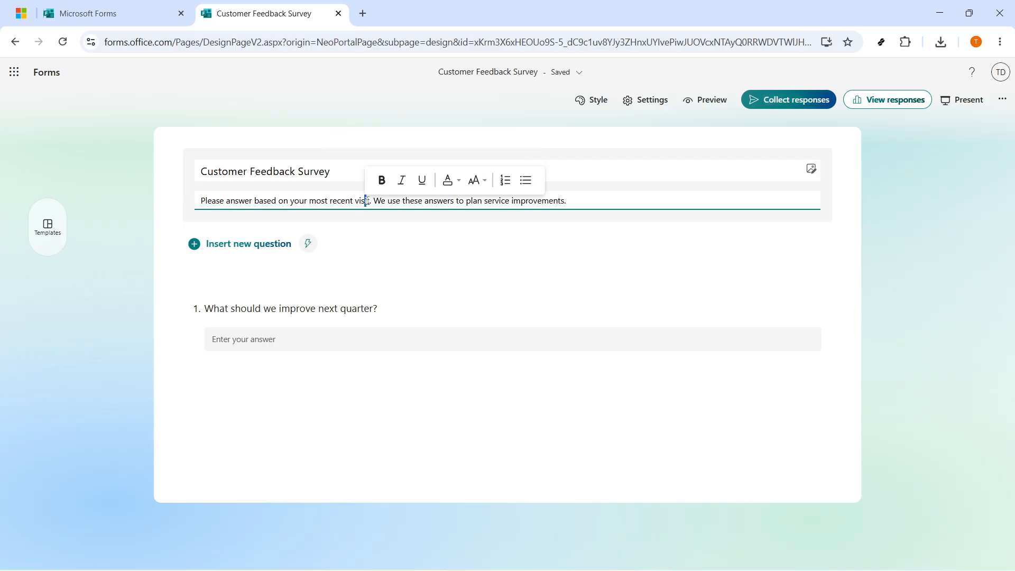
left_click_drag(370, 200, 309, 201)
left_click(381, 182)
left_click(385, 206)
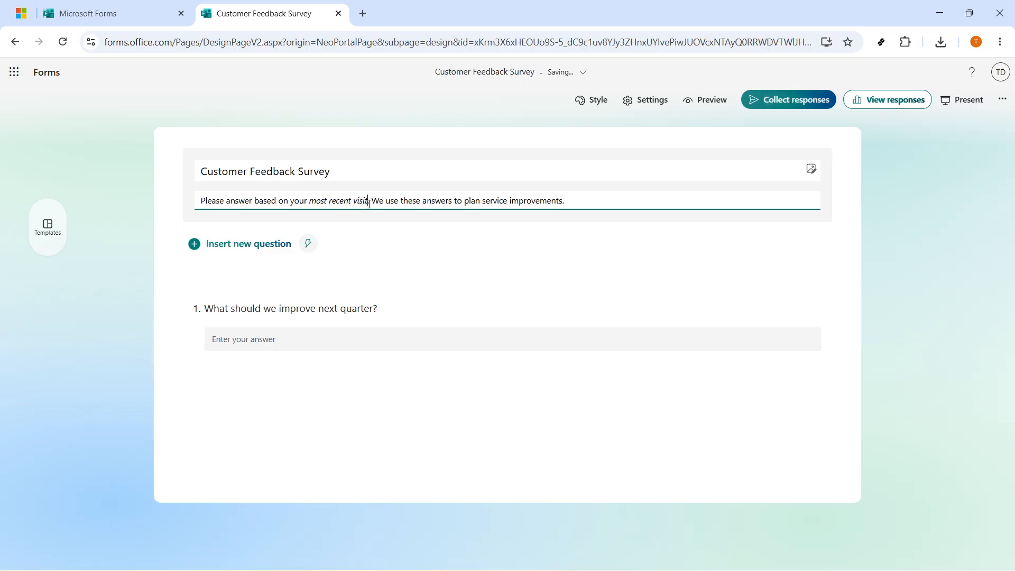
left_click_drag(368, 199, 310, 200)
left_click(427, 184)
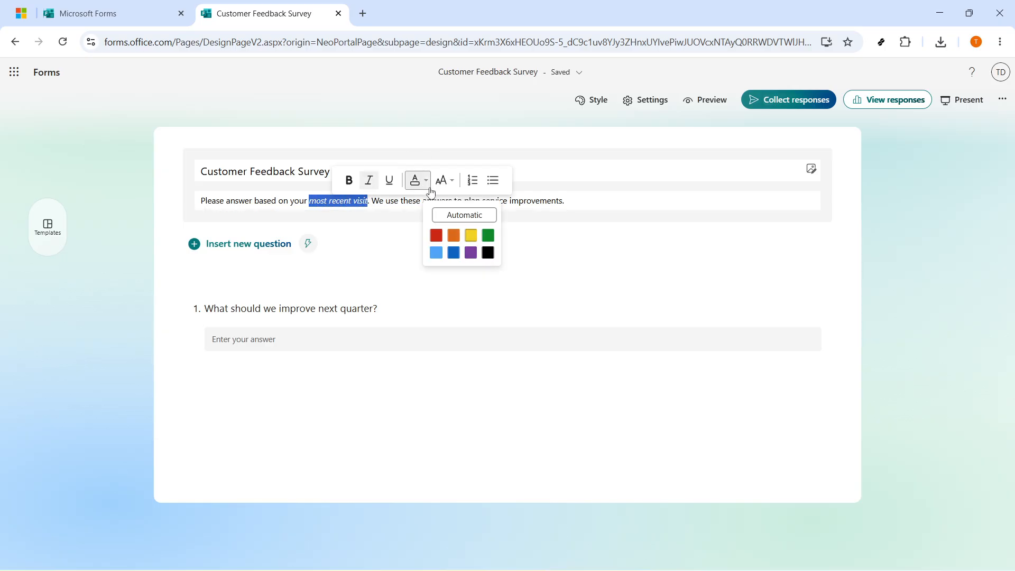
left_click(452, 256)
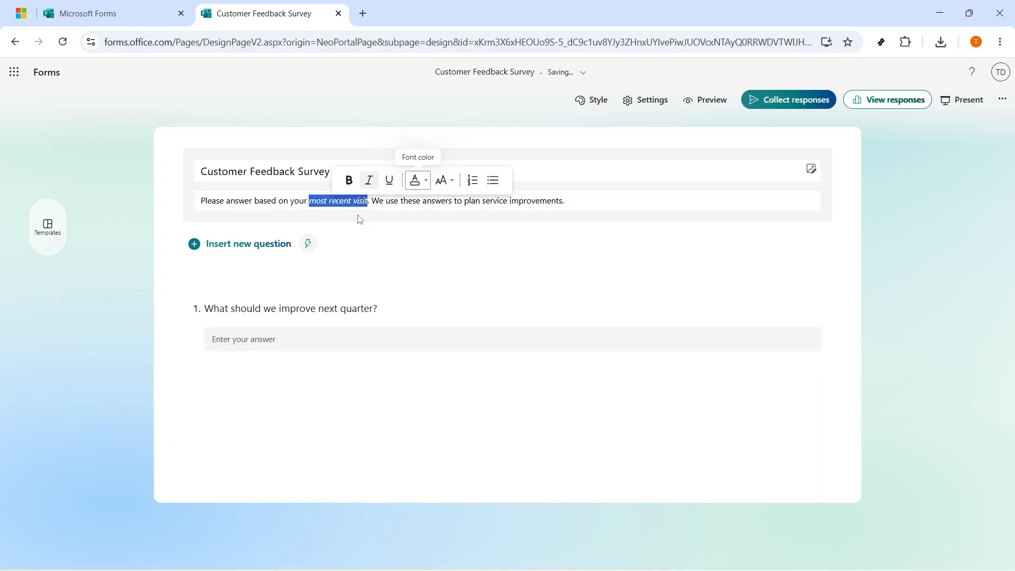
left_click(578, 201, "shift")
left_click(581, 200)
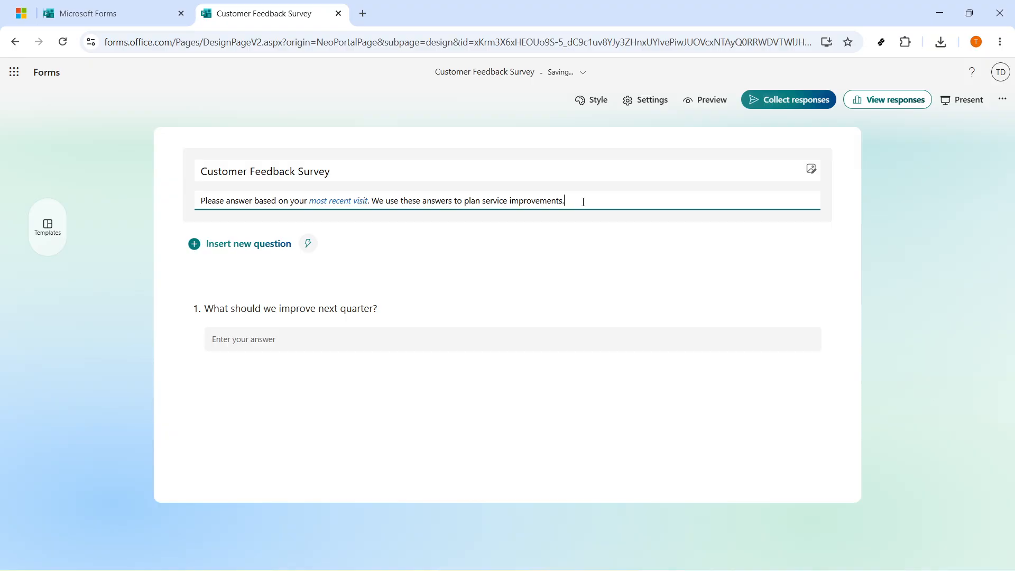
- Underline the word "improve" in question 1 and set its font size to Large
left_click(282, 311)
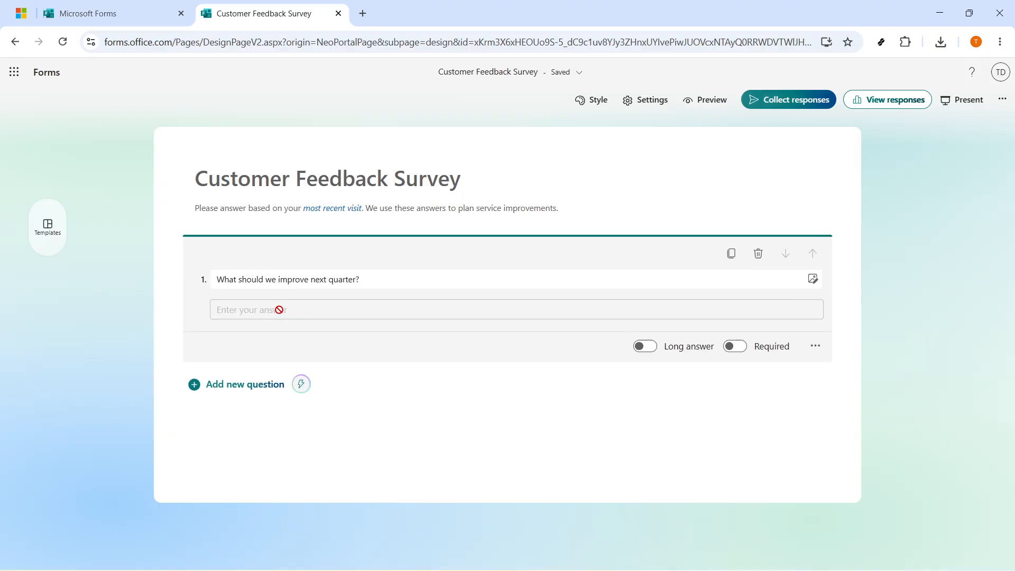
triple_click(279, 280)
left_click(279, 281)
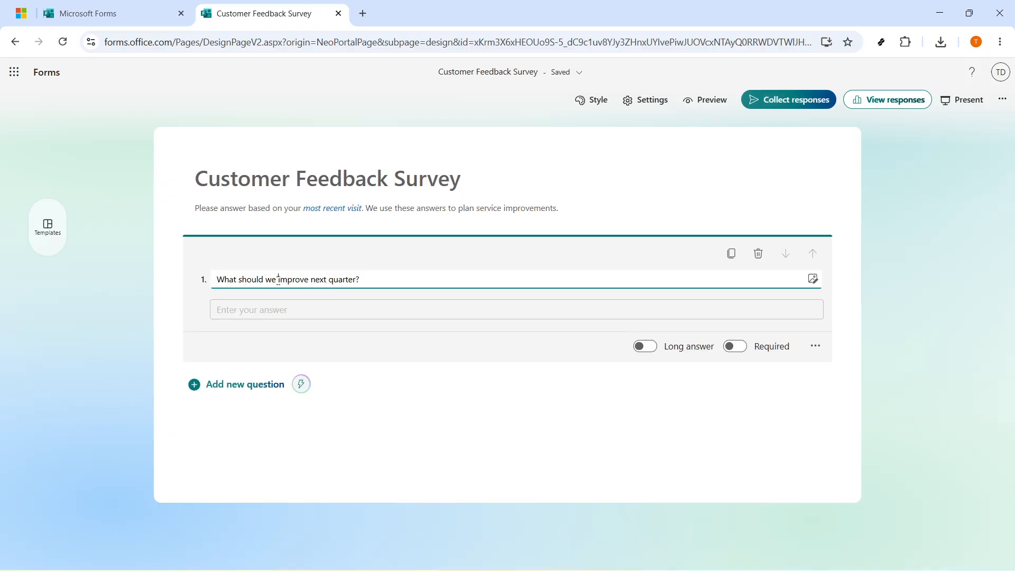
left_click_drag(279, 281, 309, 281)
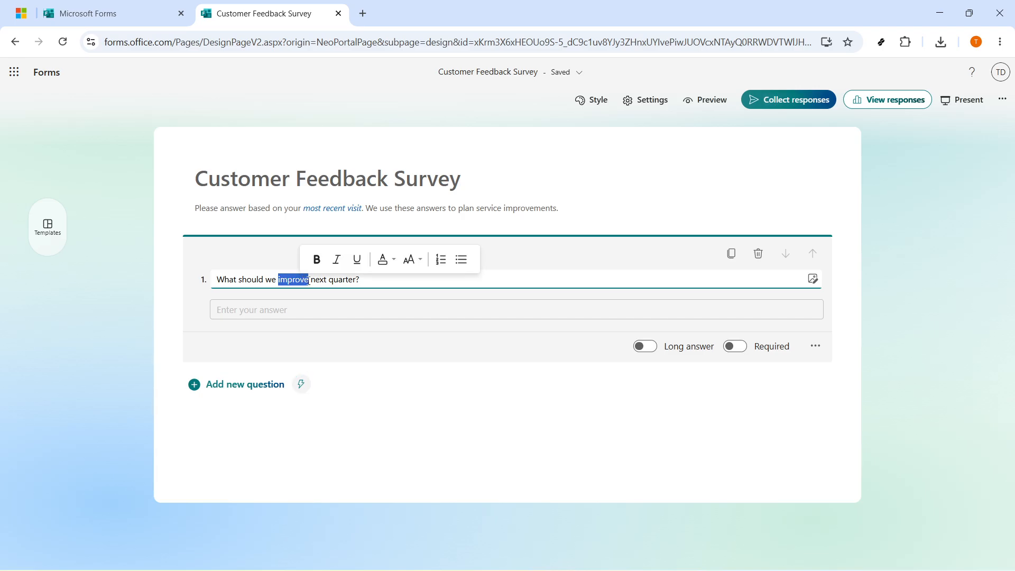
left_click(357, 259)
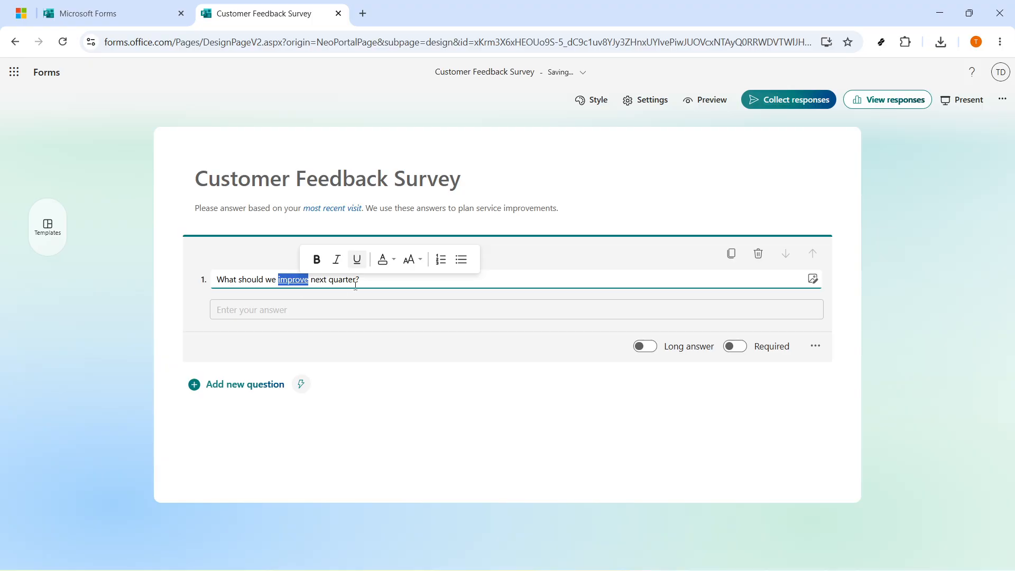
left_click(413, 261)
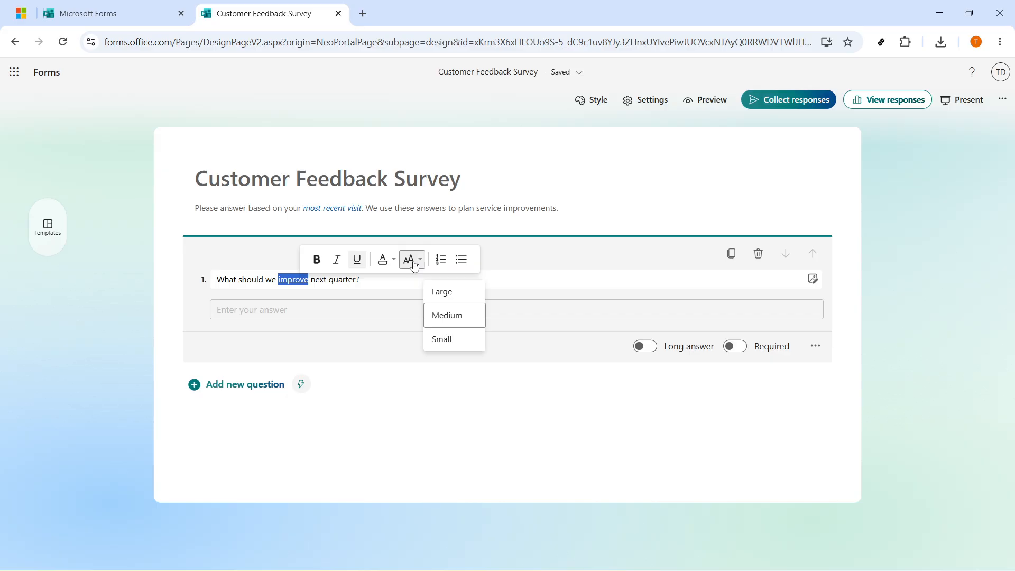
left_click(435, 292)
left_click(385, 284)
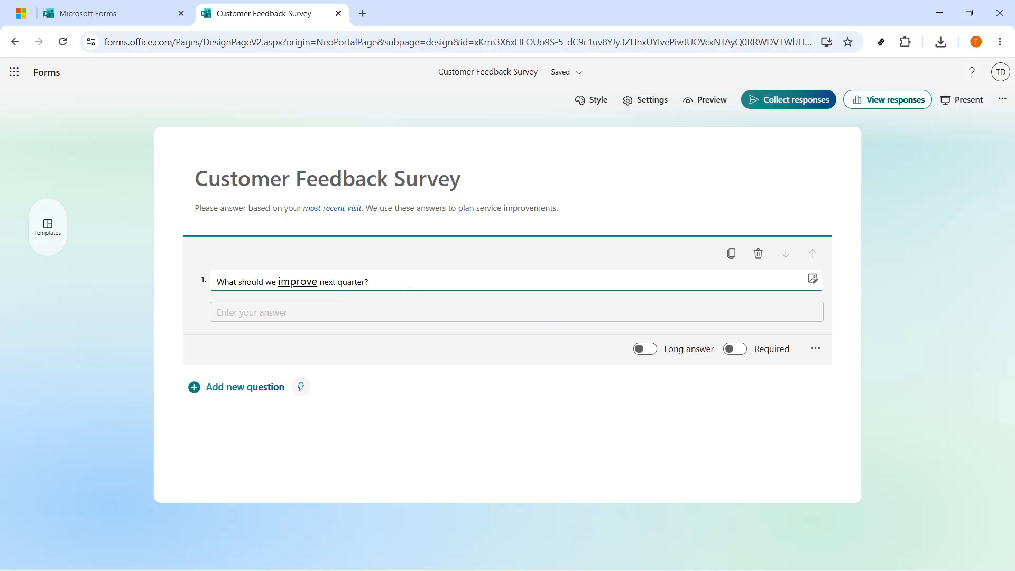
- Preview the form and examine the formatted title, description and question
left_click(710, 101)
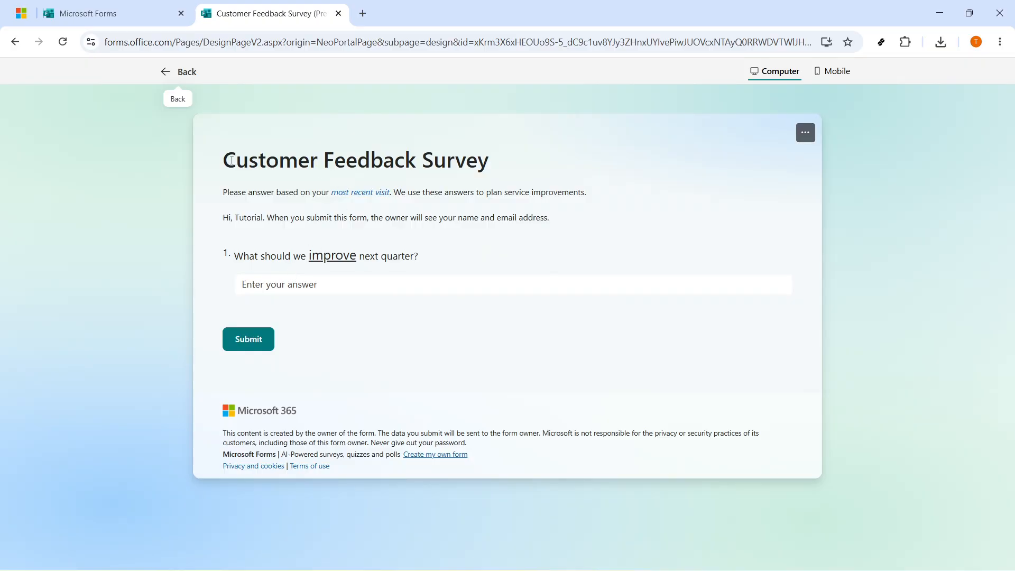
left_click_drag(222, 160, 531, 161)
left_click(332, 196)
triple_click(344, 193)
left_click(360, 190)
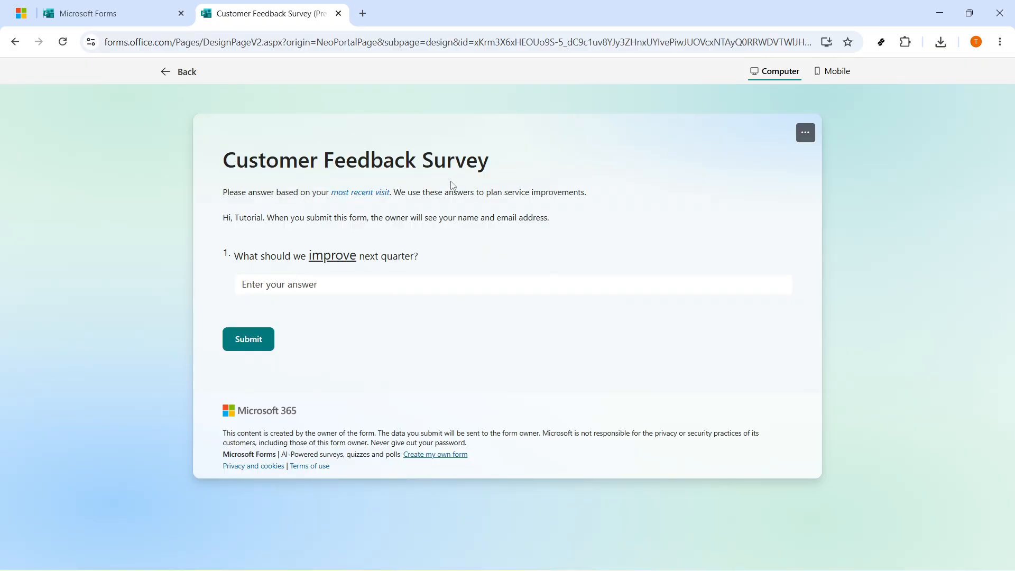
double_click(369, 159)
triple_click(403, 170)
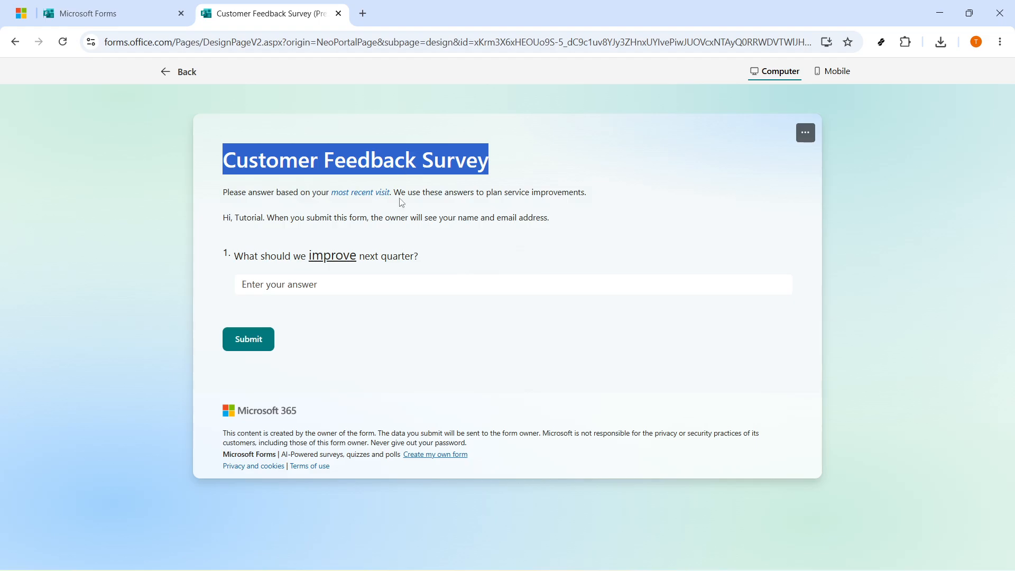
left_click_drag(392, 192, 331, 190)
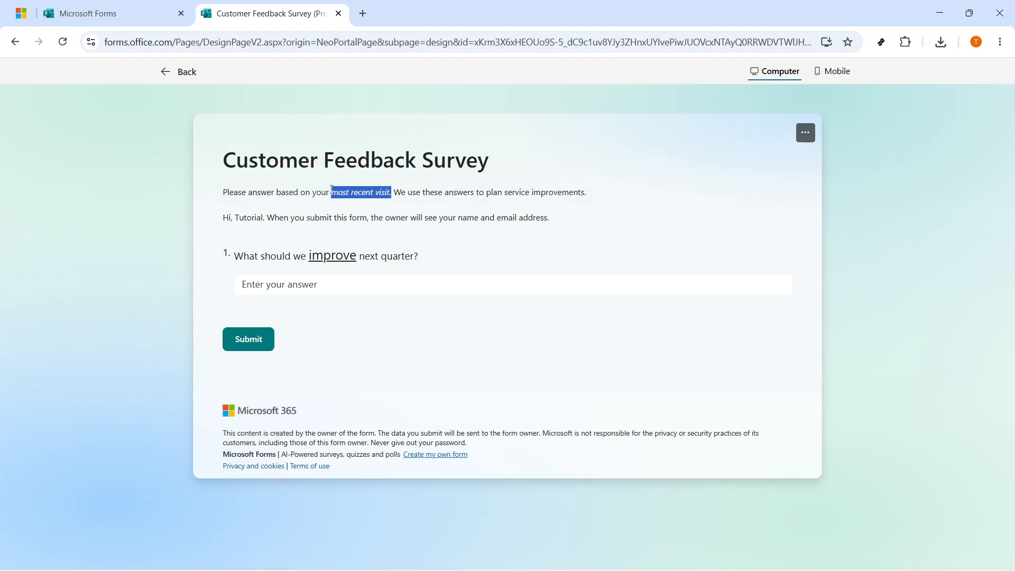
left_click(383, 219)
double_click(353, 255)
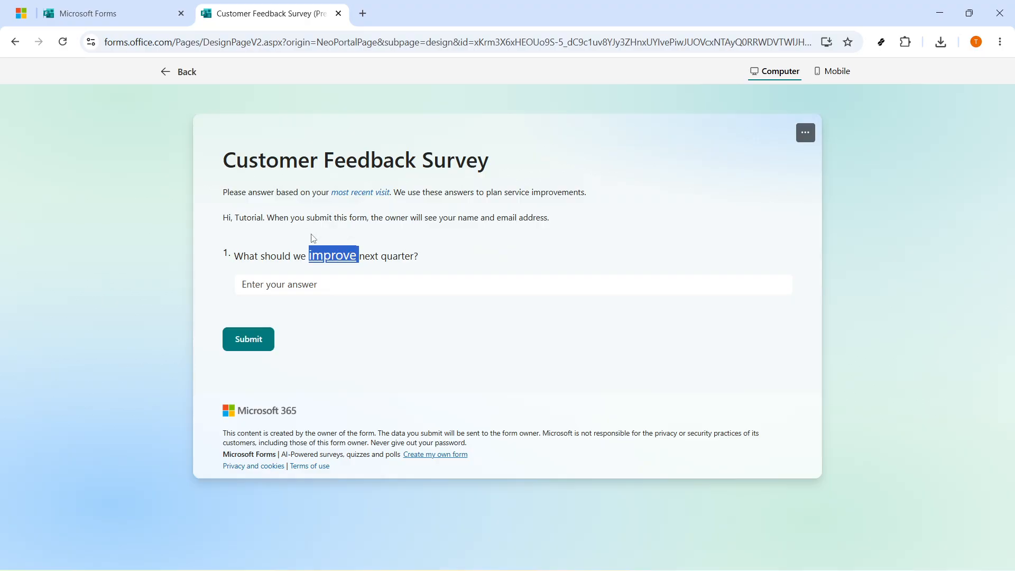
- Return to the editor and inspect the title, description and question fields
left_click(187, 76)
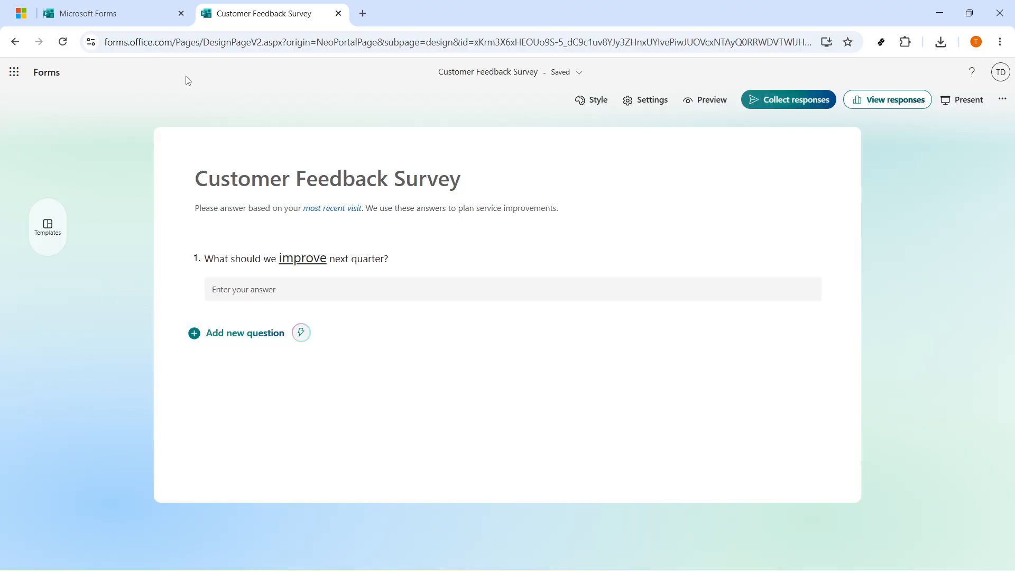
left_click(270, 182)
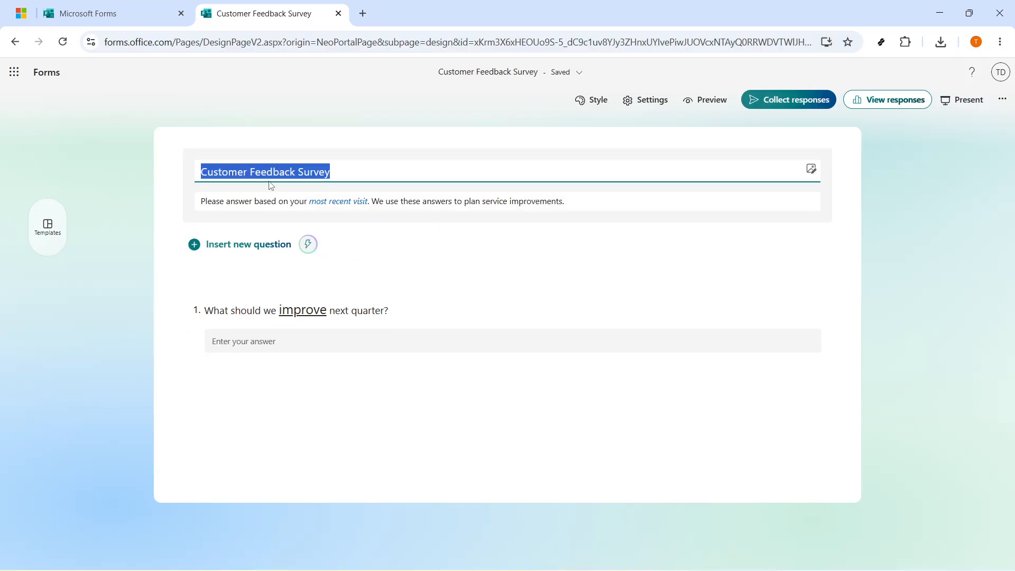
left_click(611, 201)
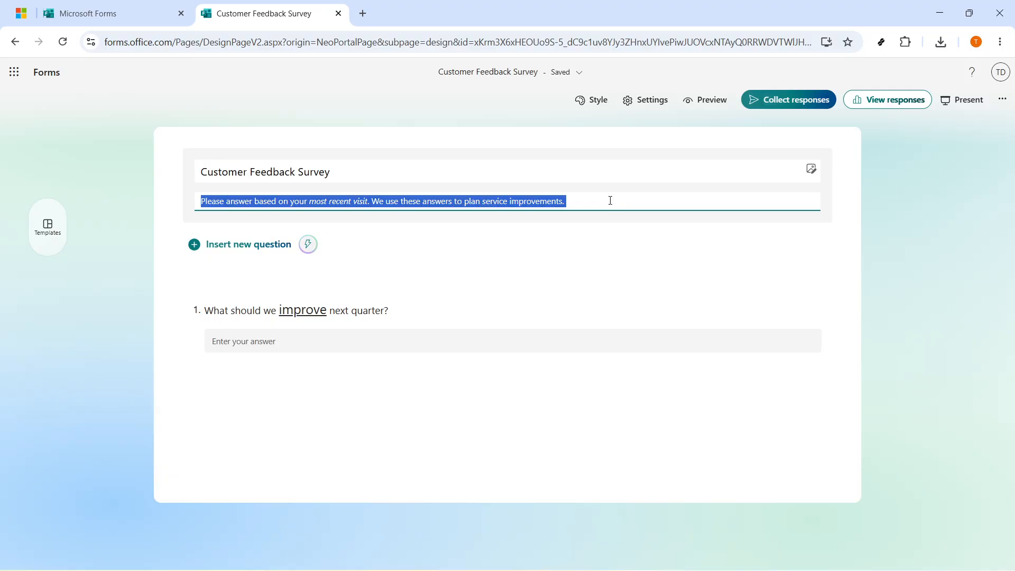
left_click(399, 309)
left_click(408, 280)
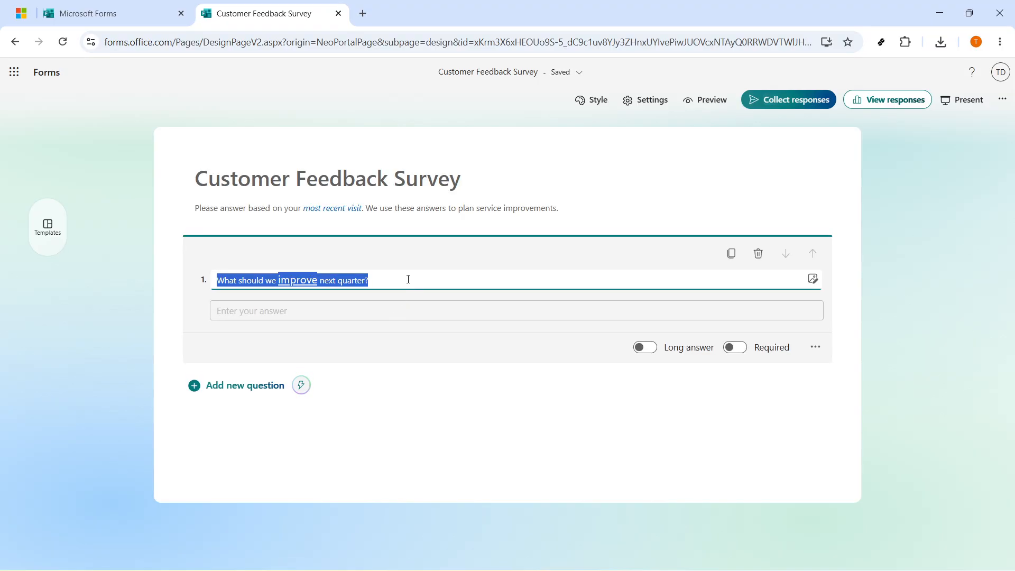
left_click(408, 279)
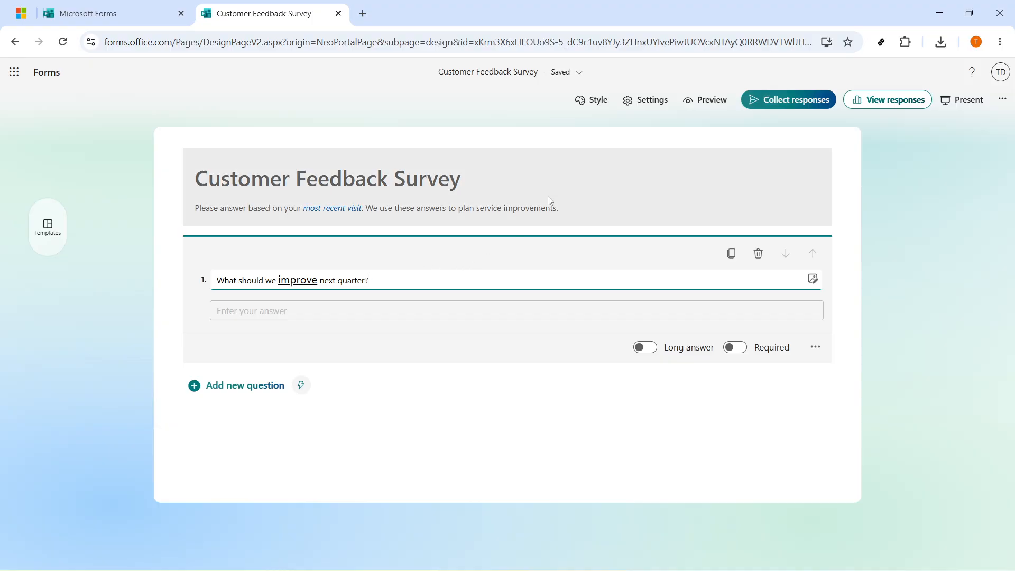
- Apply the star-rating illustration background theme to the form
left_click(591, 100)
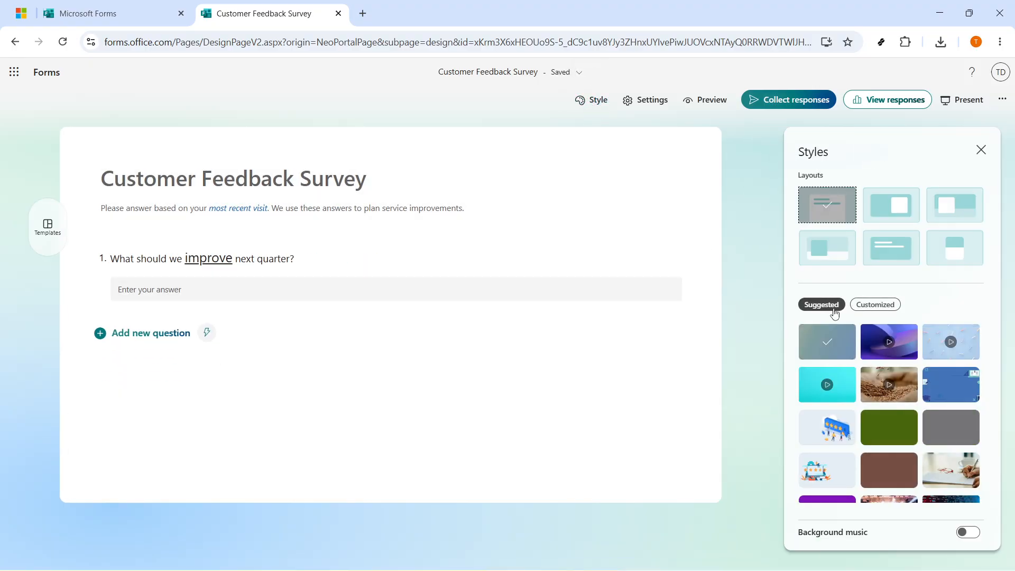
left_click(825, 426)
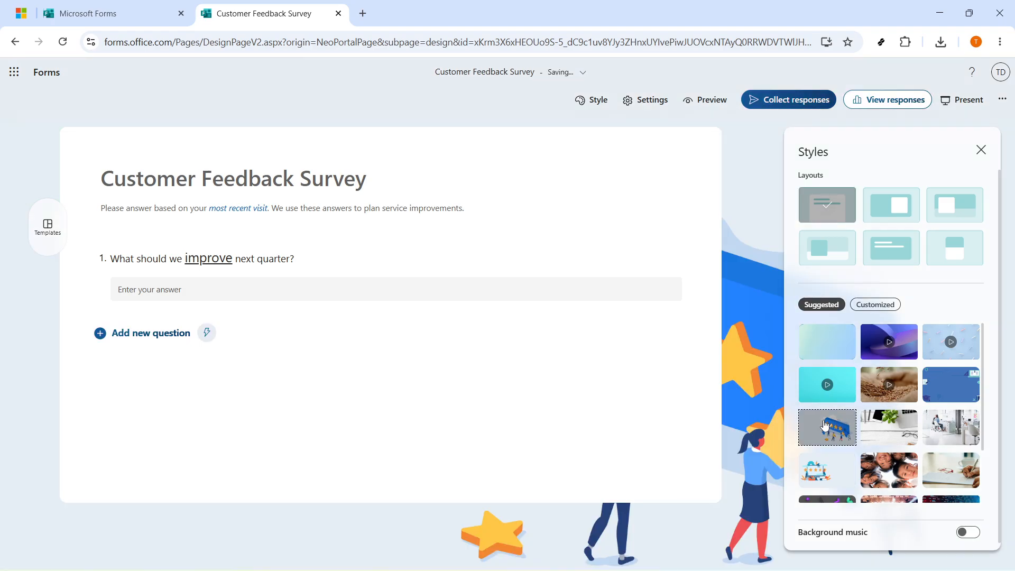
left_click(823, 469)
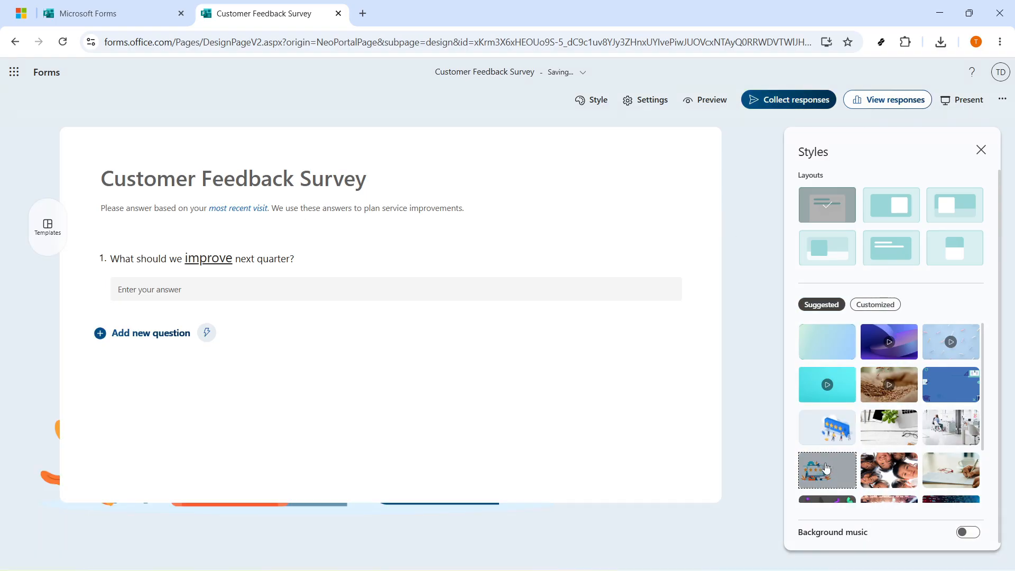
scroll(828, 433, "down", 1)
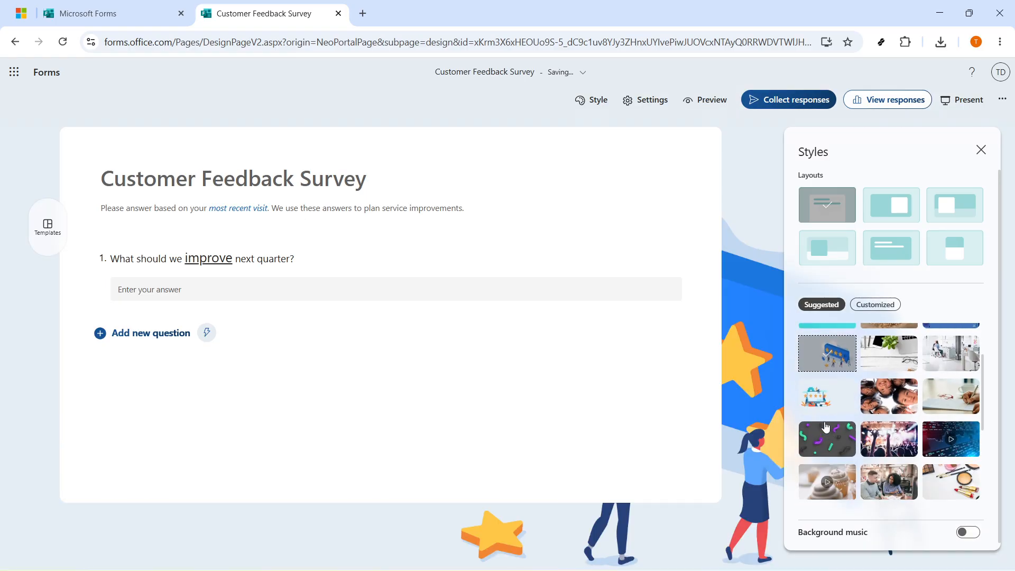
- Try the different cover layouts and settle on the banner layout with the title box over the image
left_click(902, 210)
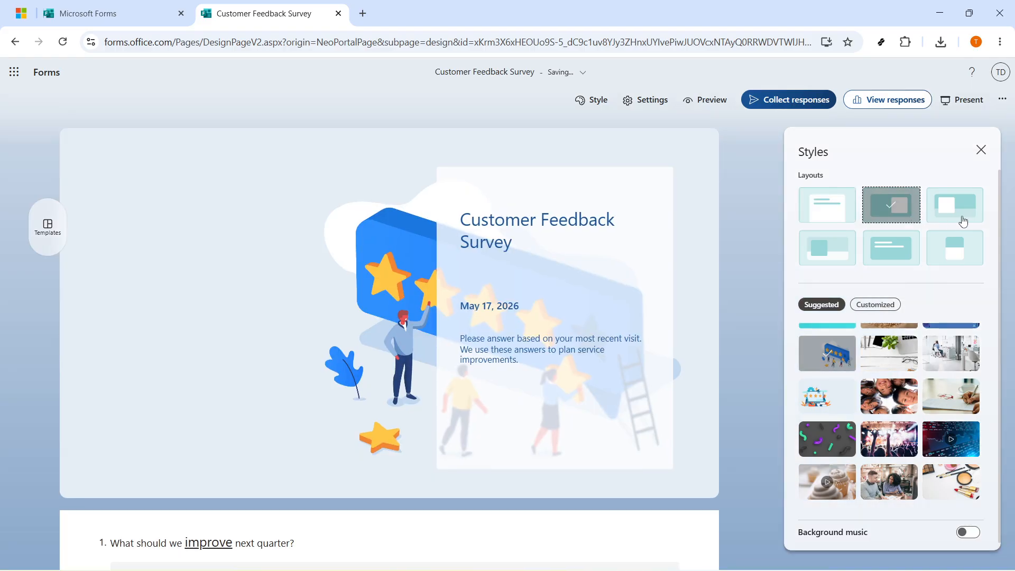
left_click(962, 221)
left_click(834, 267)
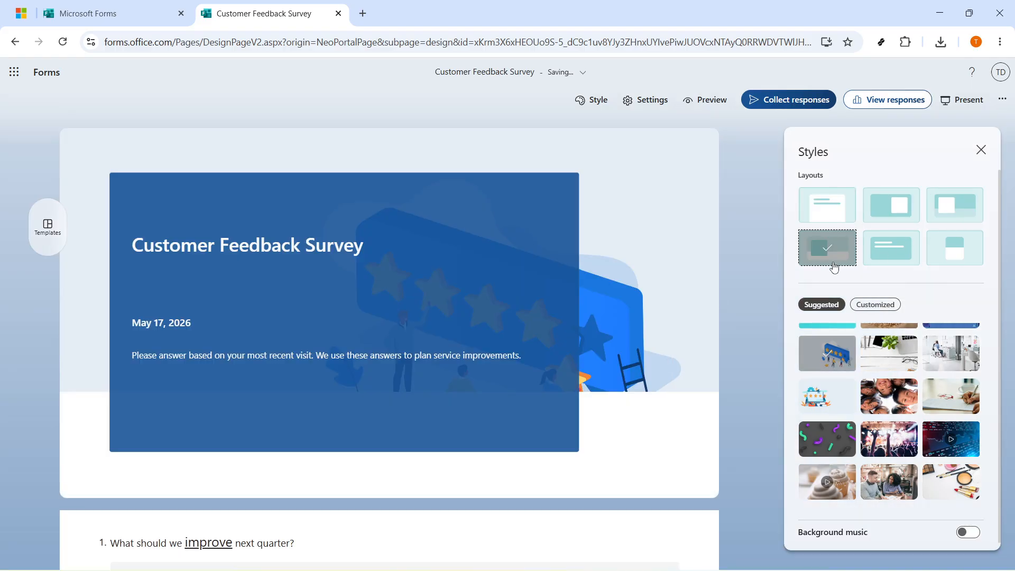
left_click(905, 265)
left_click(962, 271)
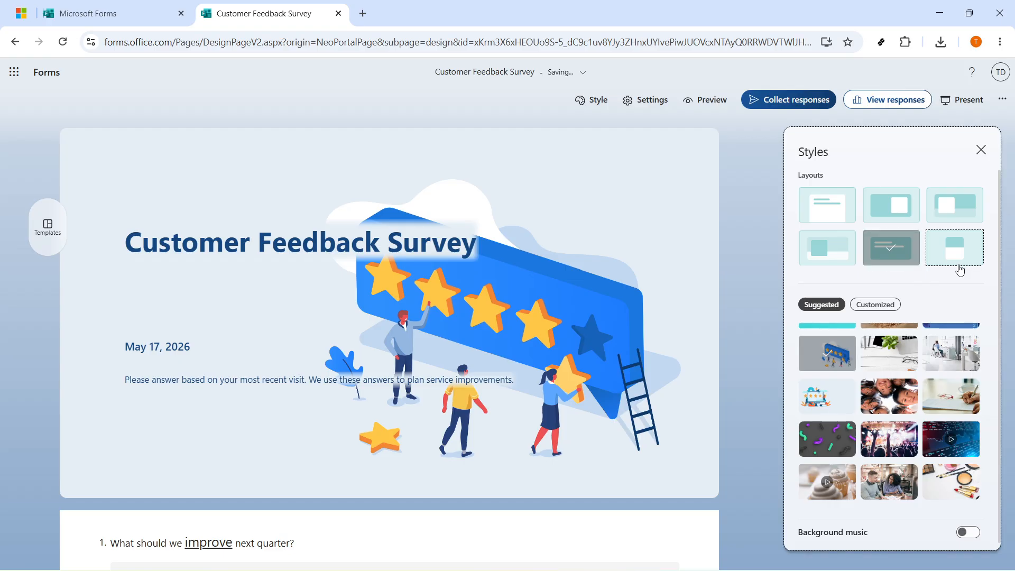
scroll(322, 311, "down", 5)
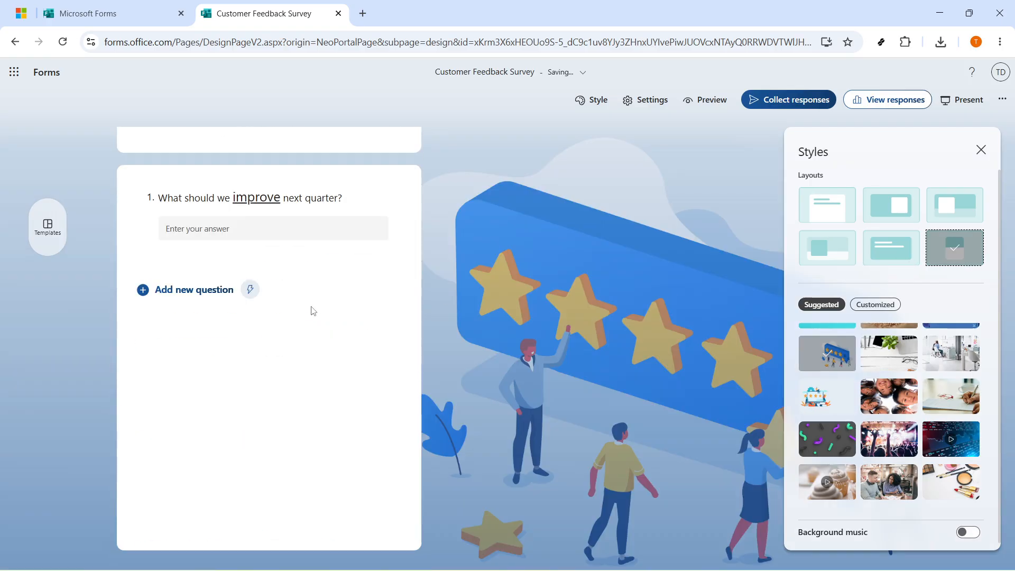
scroll(311, 310, "up", 5)
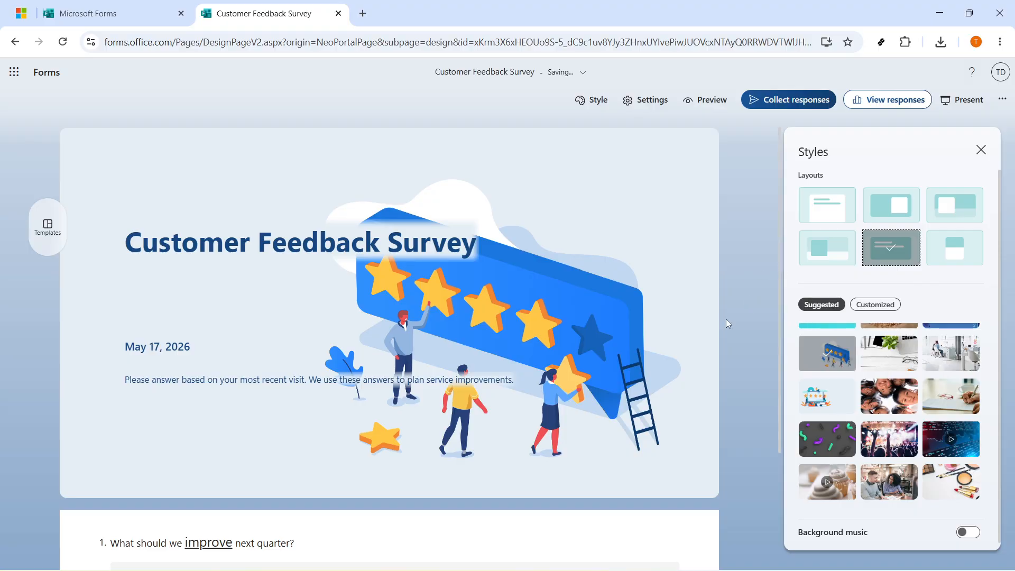
scroll(725, 319, "down", 3)
scroll(725, 317, "up", 3)
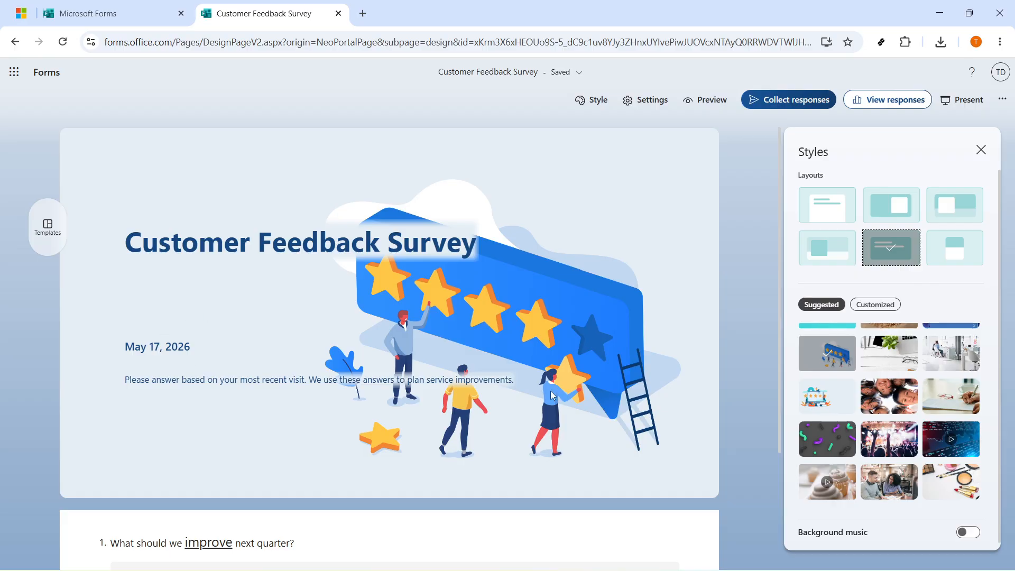
left_click(800, 256)
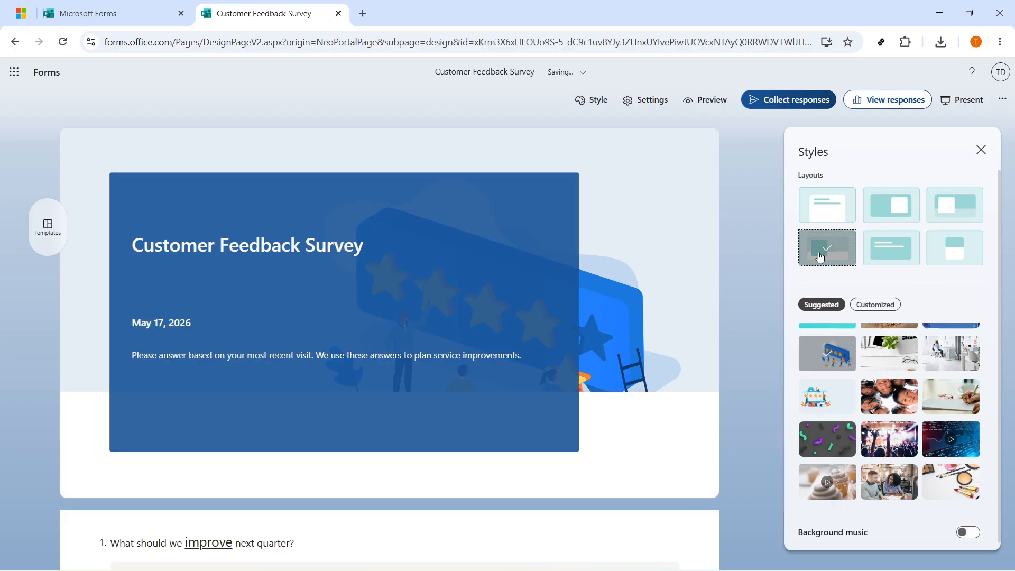